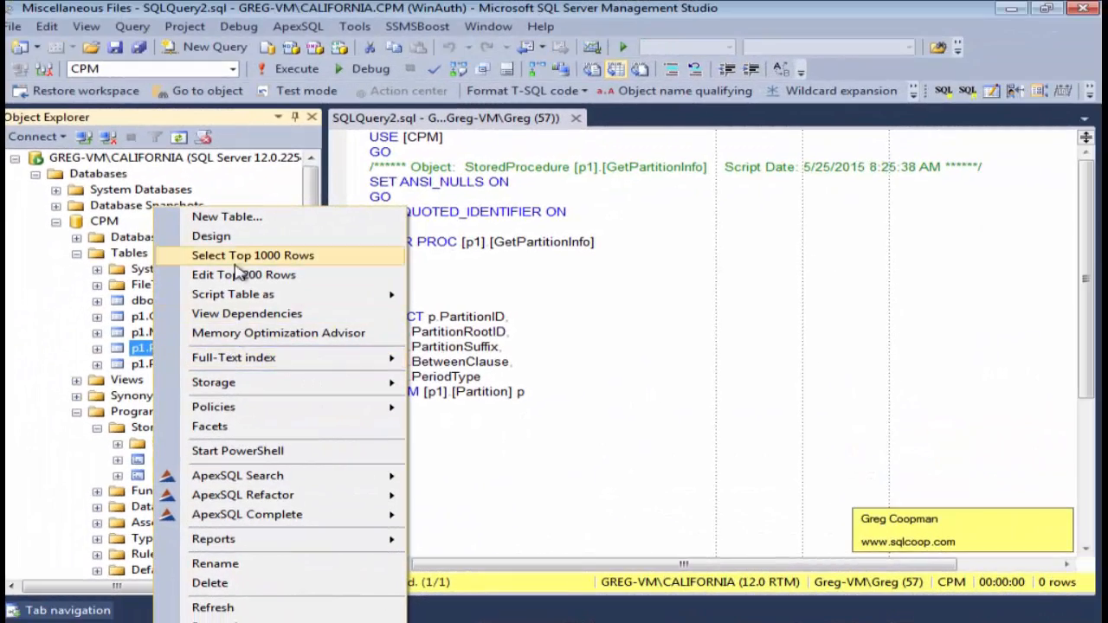
# - Open the p1.Partition table in design view, enlarge the column properties area, and examine the PartitionID and PartitionRootID properties
pyautogui.click(531, 229)
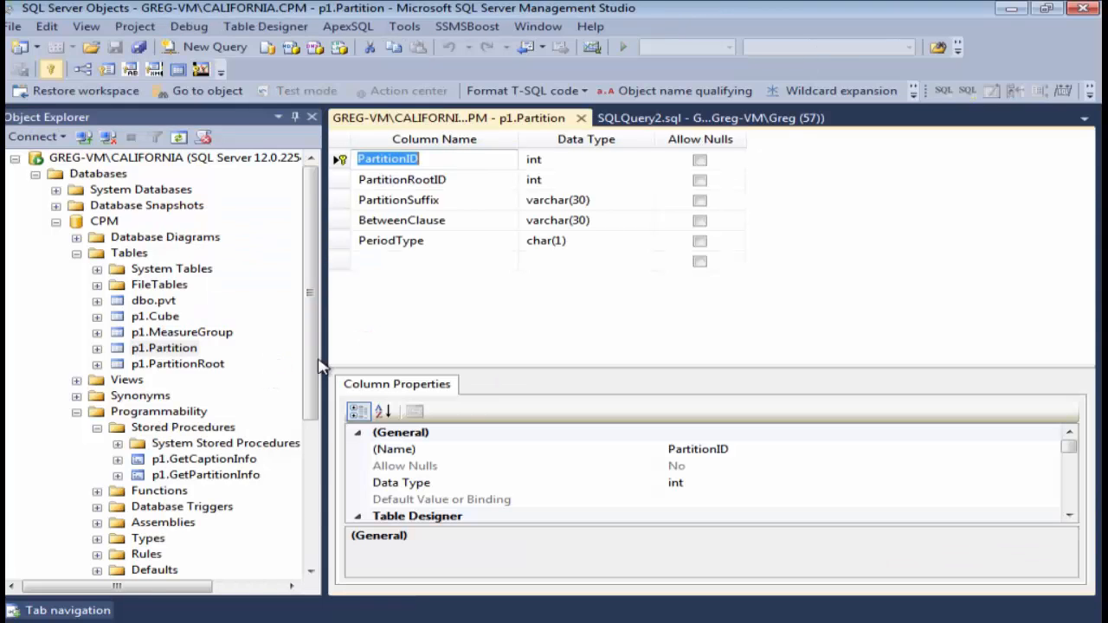
pyautogui.moveTo(480, 366); pyautogui.dragTo(483, 287)
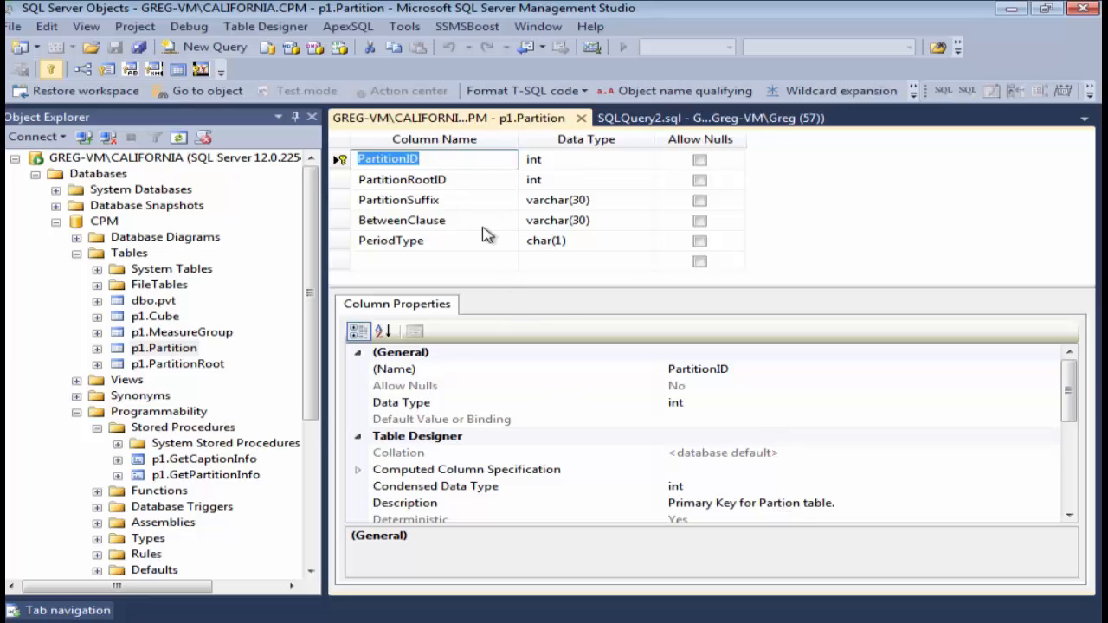
pyautogui.click(468, 181)
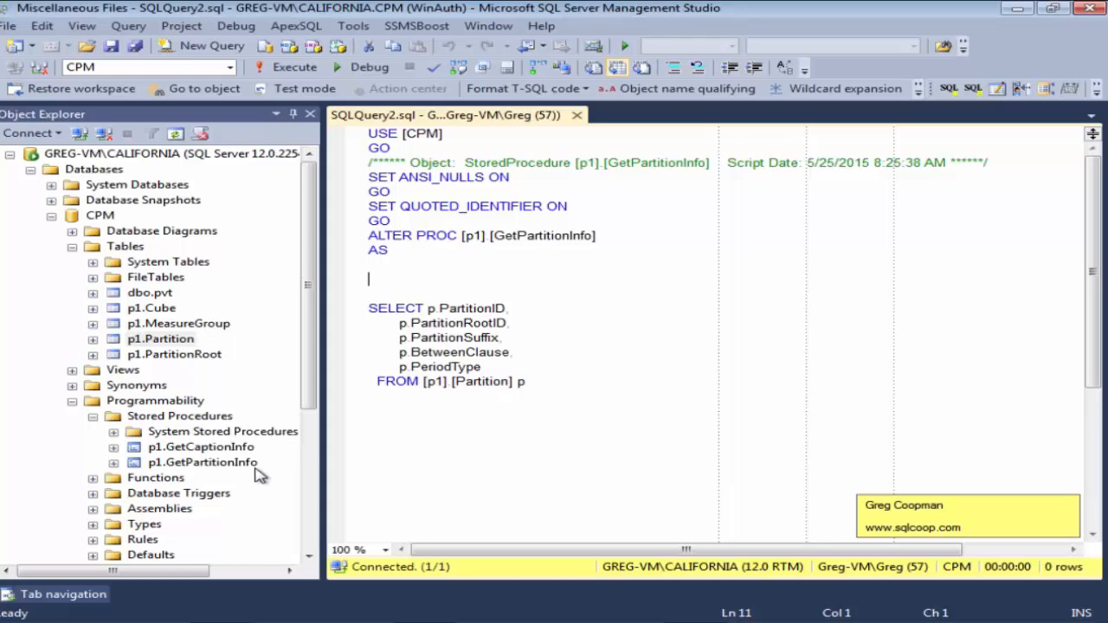
# - Switch to Report Project1 in Visual Studio, preview Report1, and check the tooltips on its Partition ID and Partition Root ID headers
pyautogui.click(411, 495)
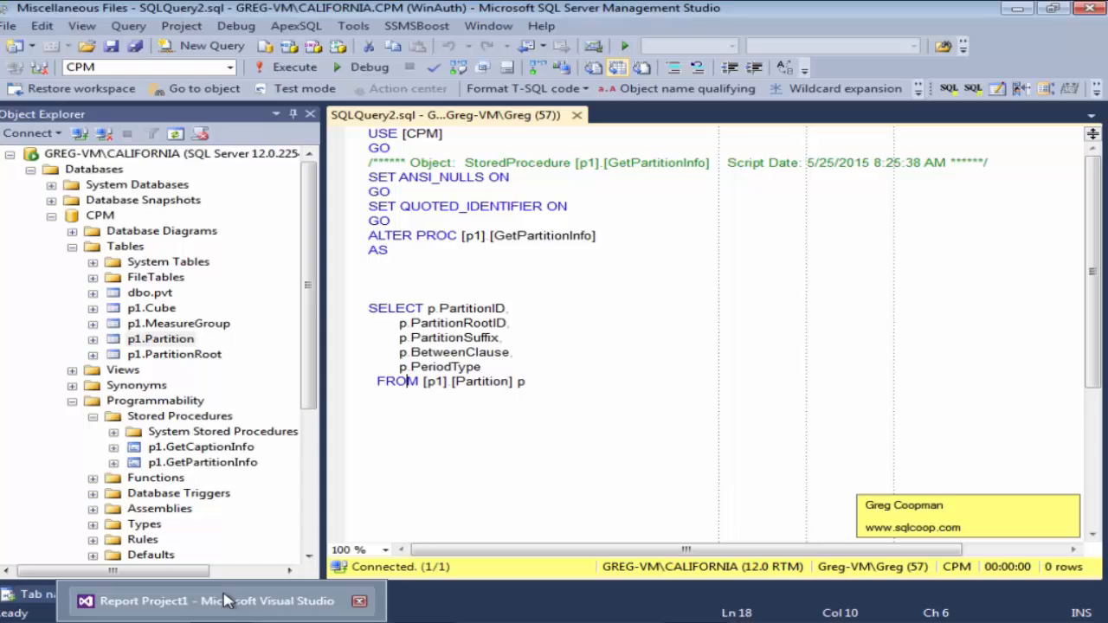
pyautogui.click(224, 606)
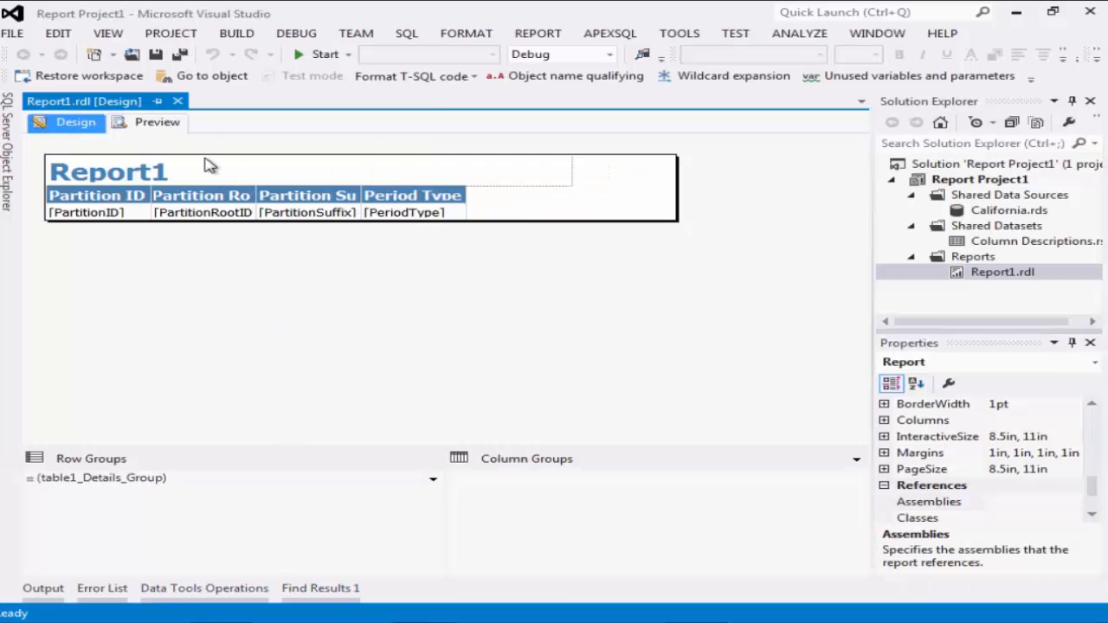
pyautogui.click(160, 125)
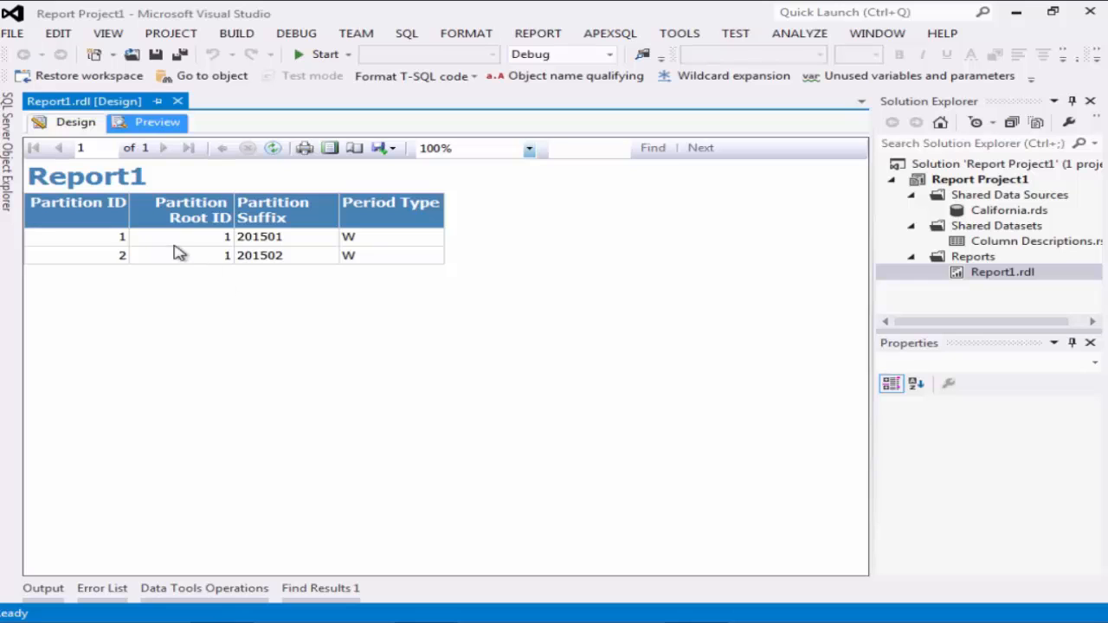
pyautogui.moveTo(117, 208)
pyautogui.moveTo(174, 214)
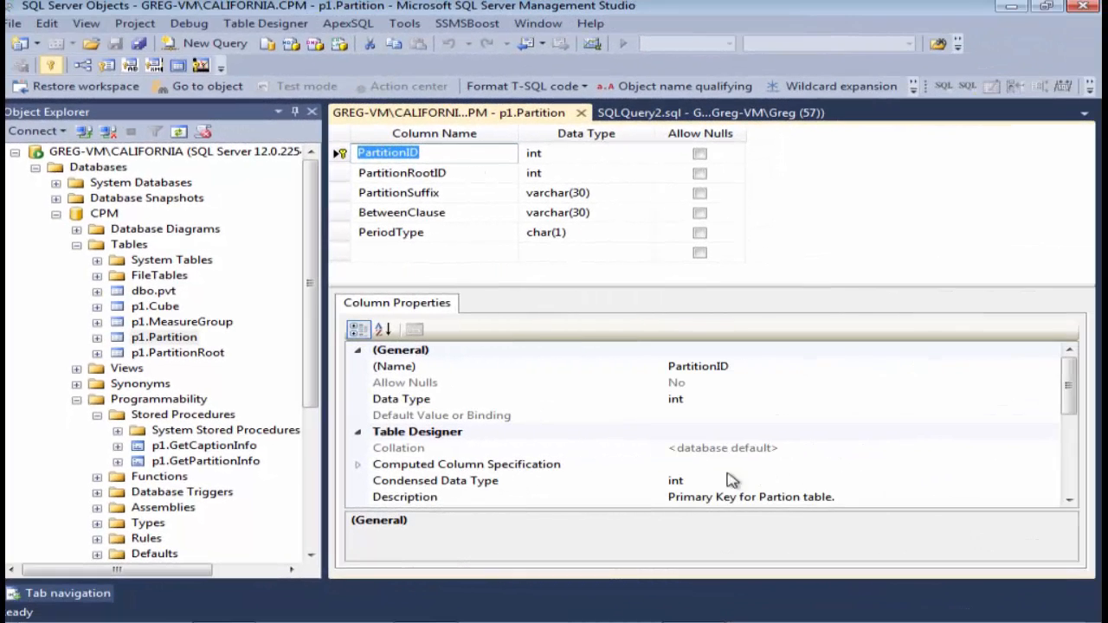
# - Set the PartitionID column's description to "Oh no this is something else." and close the p1.Partition table design, saving the change
pyautogui.click(748, 498)
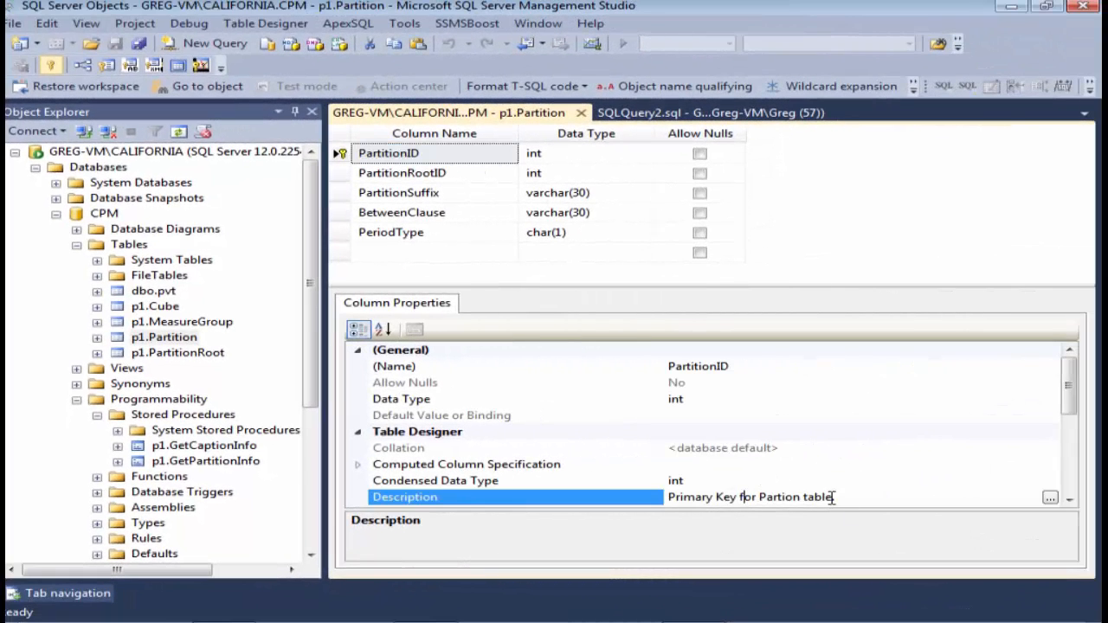
pyautogui.moveTo(844, 499); pyautogui.dragTo(550, 509)
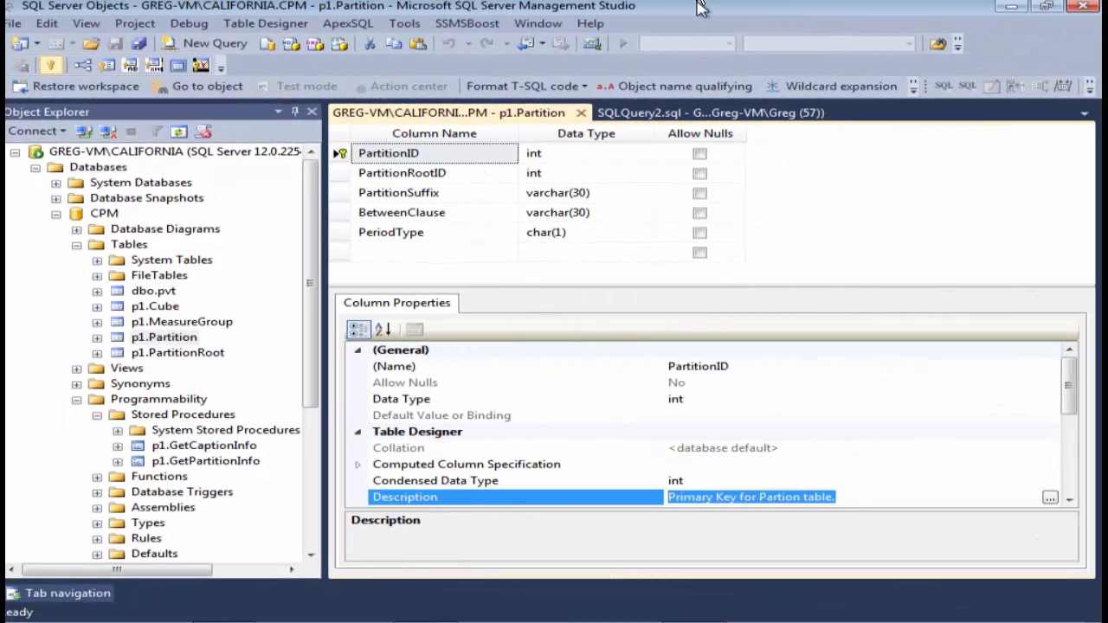
pyautogui.write('Oh no this is something else.')
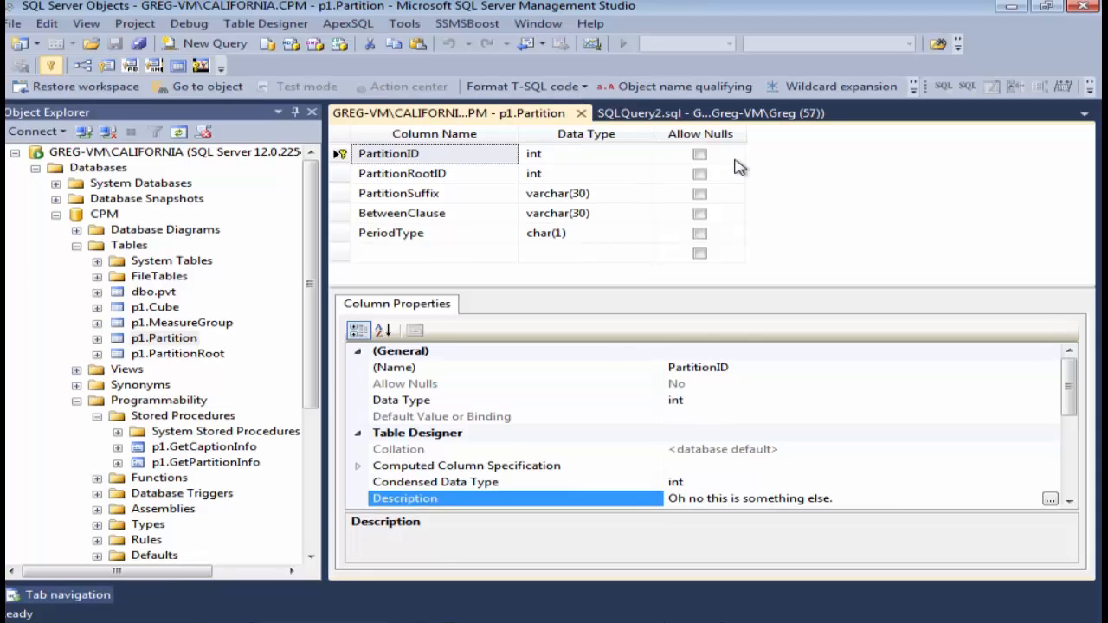
pyautogui.click(767, 208)
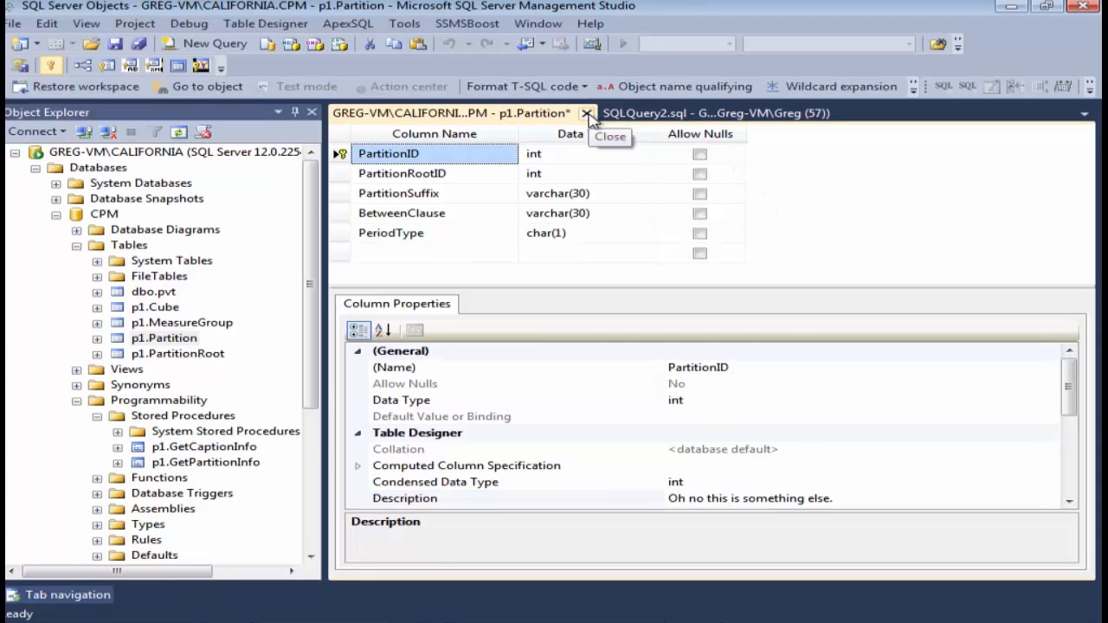
pyautogui.click(587, 113)
pyautogui.click(525, 421)
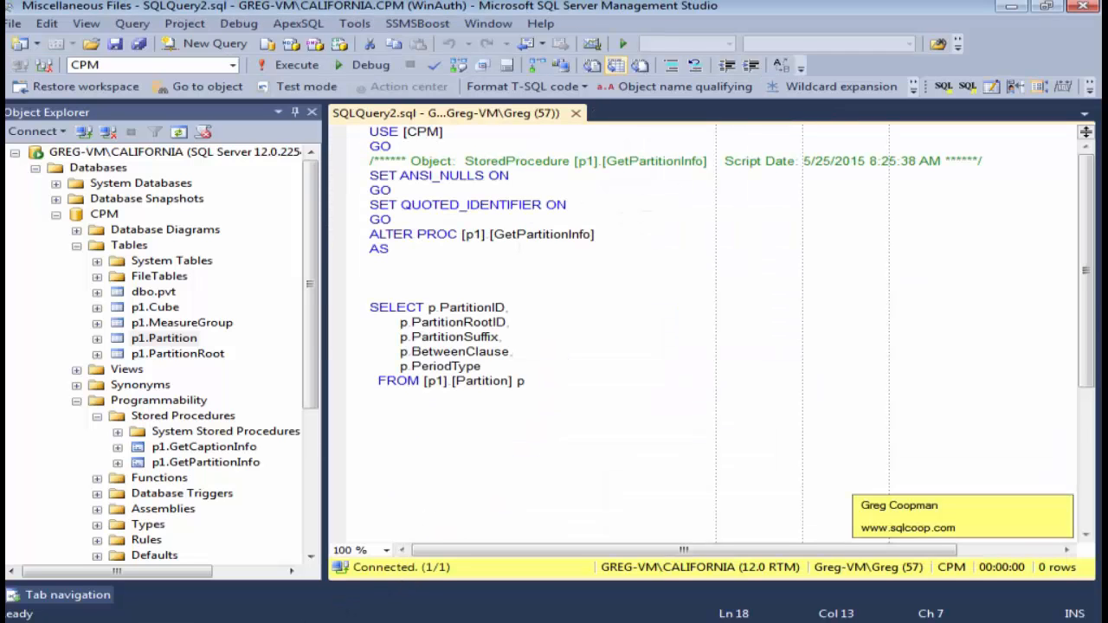
# - Switch to Visual Studio, refresh the Report1 preview, and check the tooltip on the Partition ID header
pyautogui.click(217, 597)
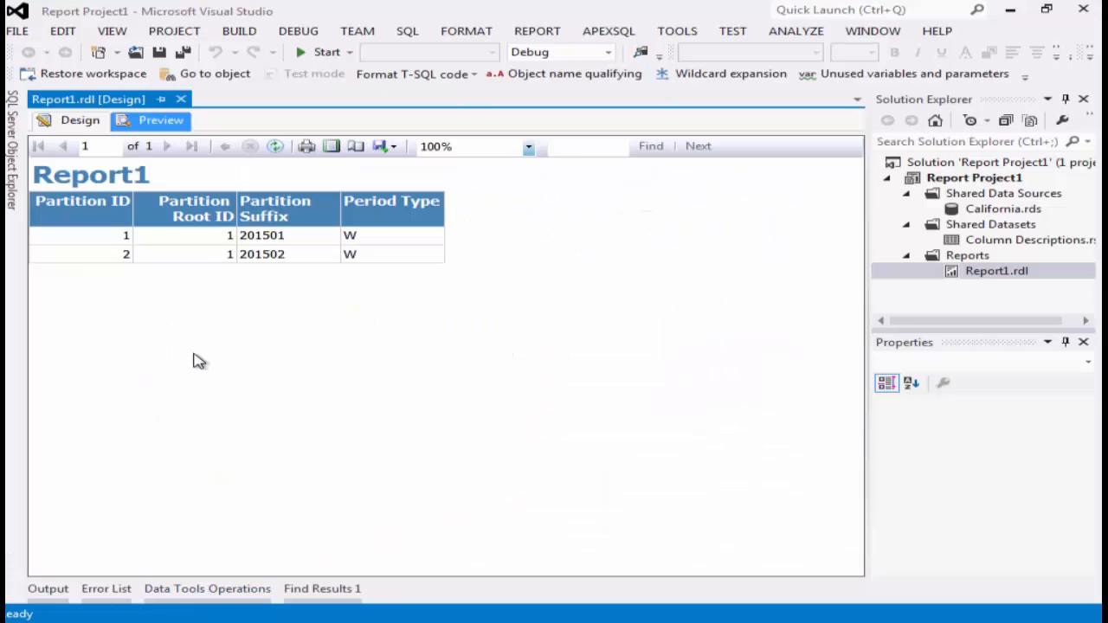
pyautogui.click(275, 145)
pyautogui.moveTo(118, 208)
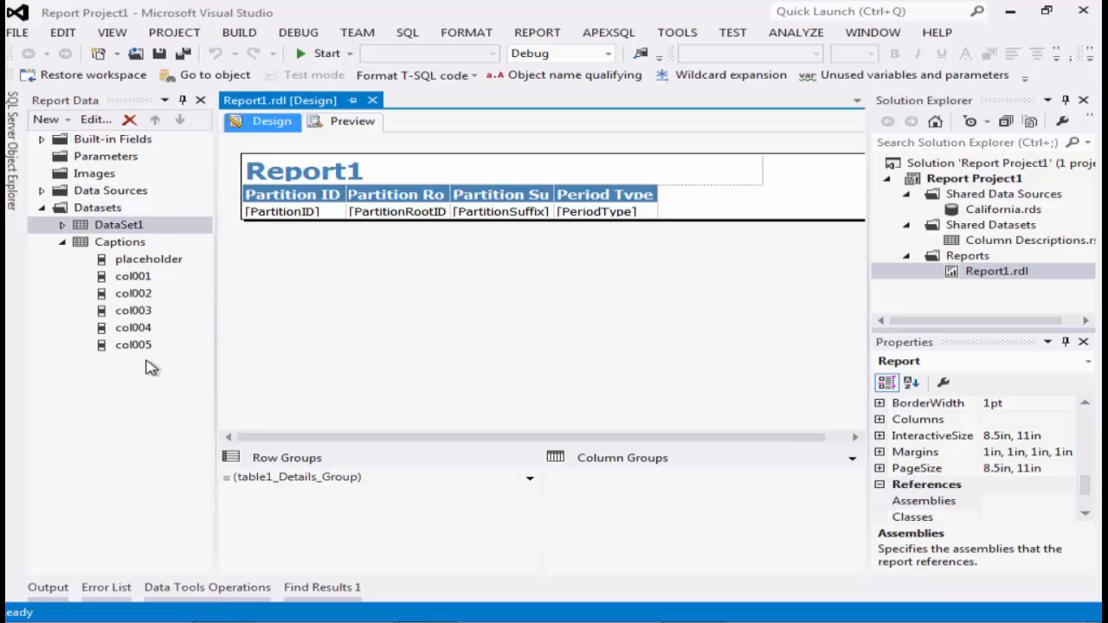
# - Examine the query source and field list of the Captions dataset, leaving its properties without changes
pyautogui.doubleClick(120, 243)
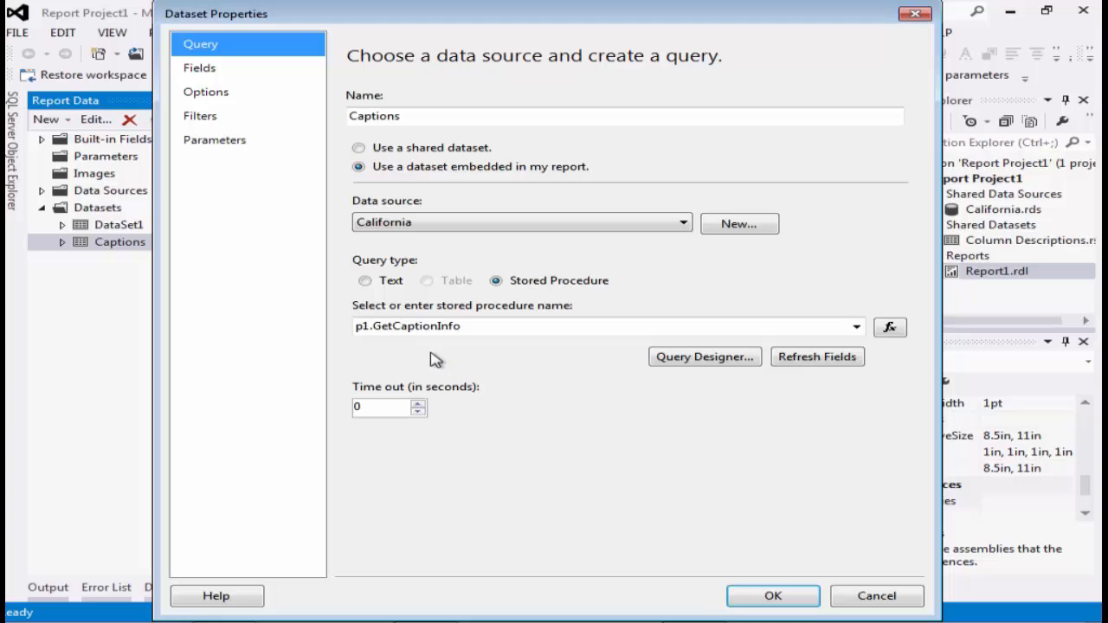
pyautogui.click(200, 71)
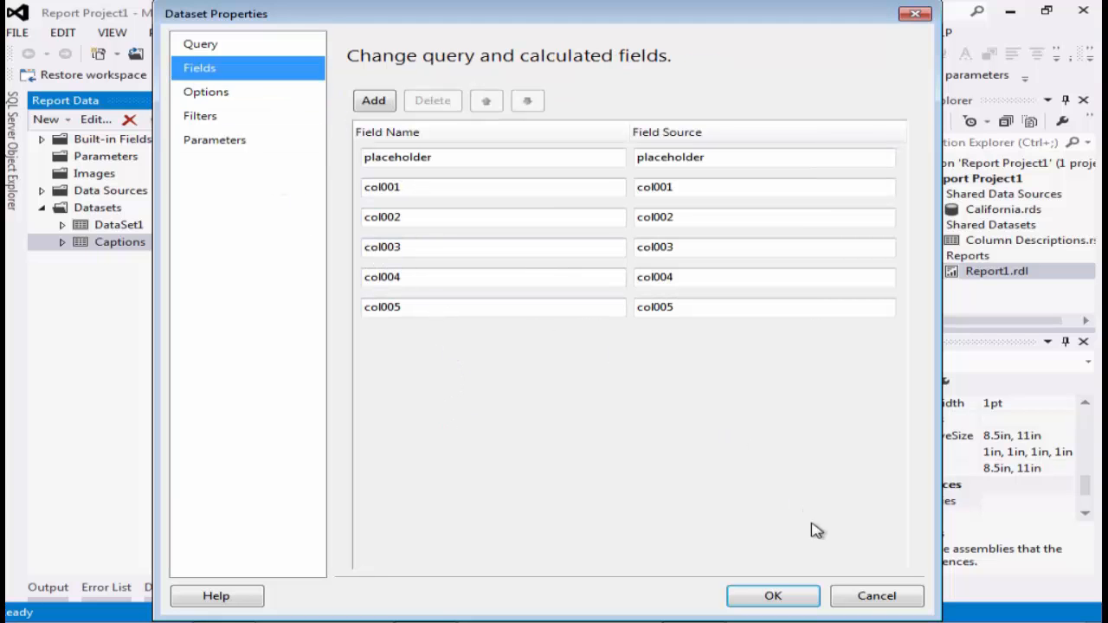
pyautogui.click(876, 595)
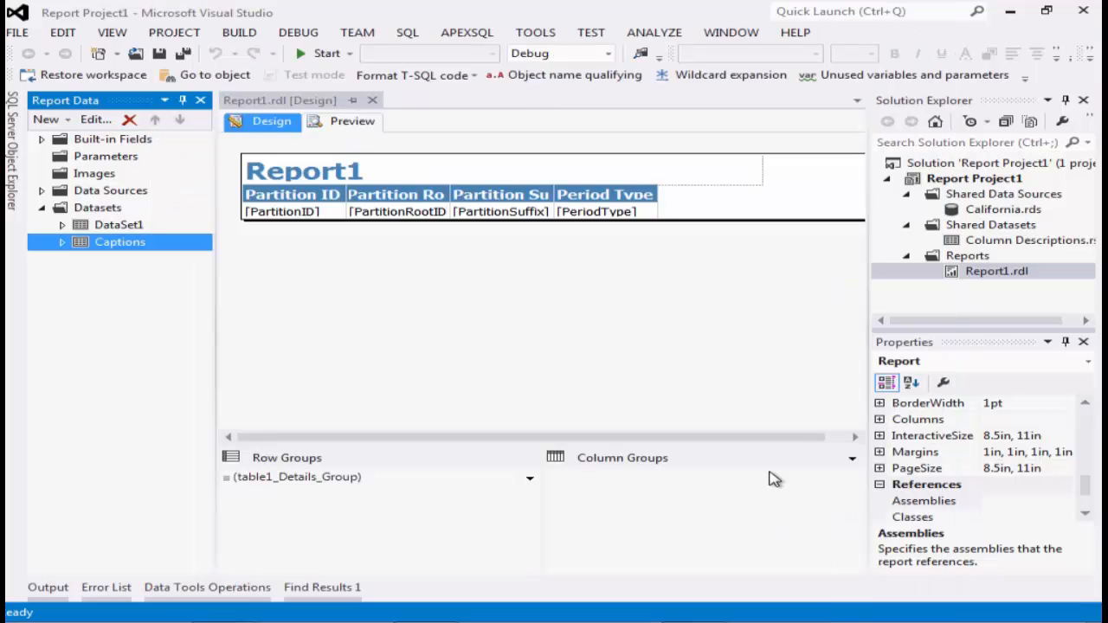
# - Switch to SQL Server Management Studio, open the p1.GetCaptionInfo stored procedure for modification, and read through its nested query
pyautogui.click(455, 620)
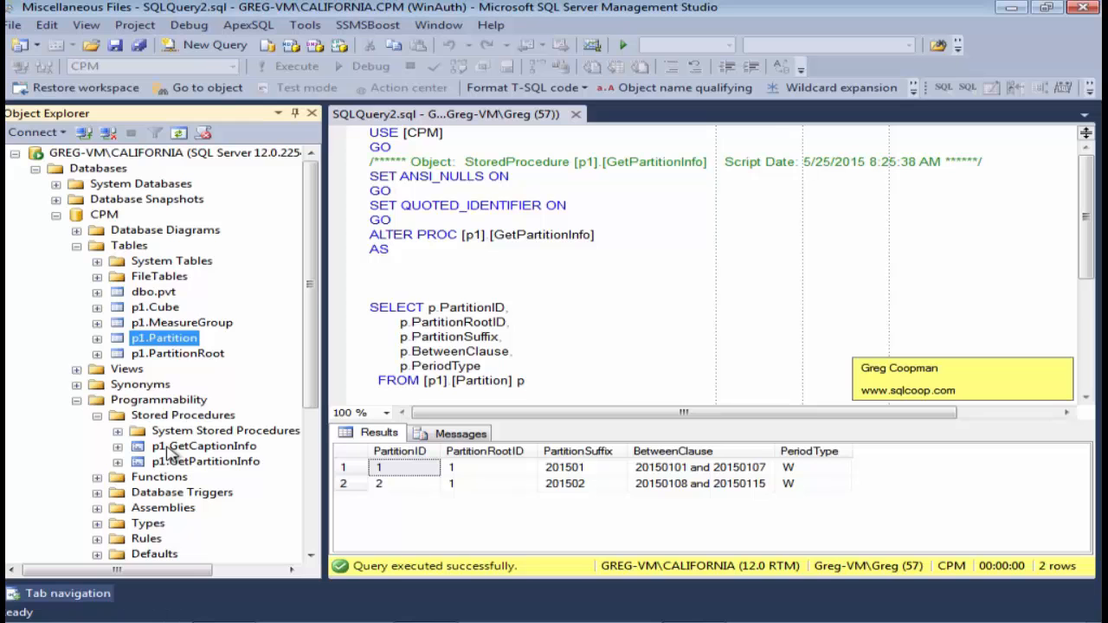
pyautogui.rightClick(171, 453)
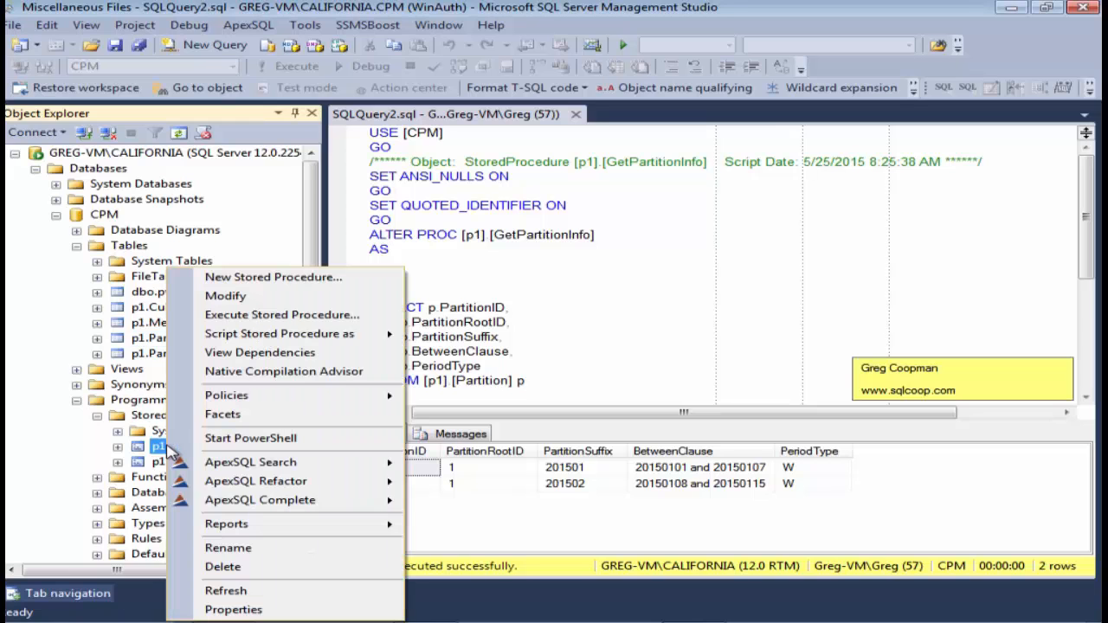
pyautogui.click(227, 296)
pyautogui.click(748, 360)
pyautogui.scroll(-3, 749, 360)
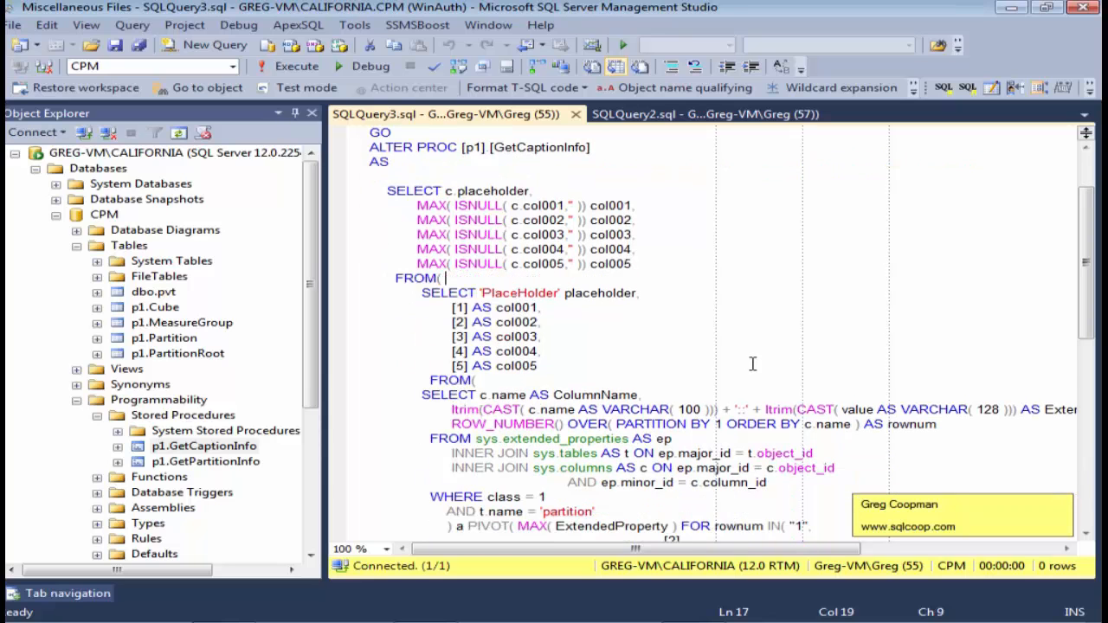
pyautogui.scroll(-2, 753, 360)
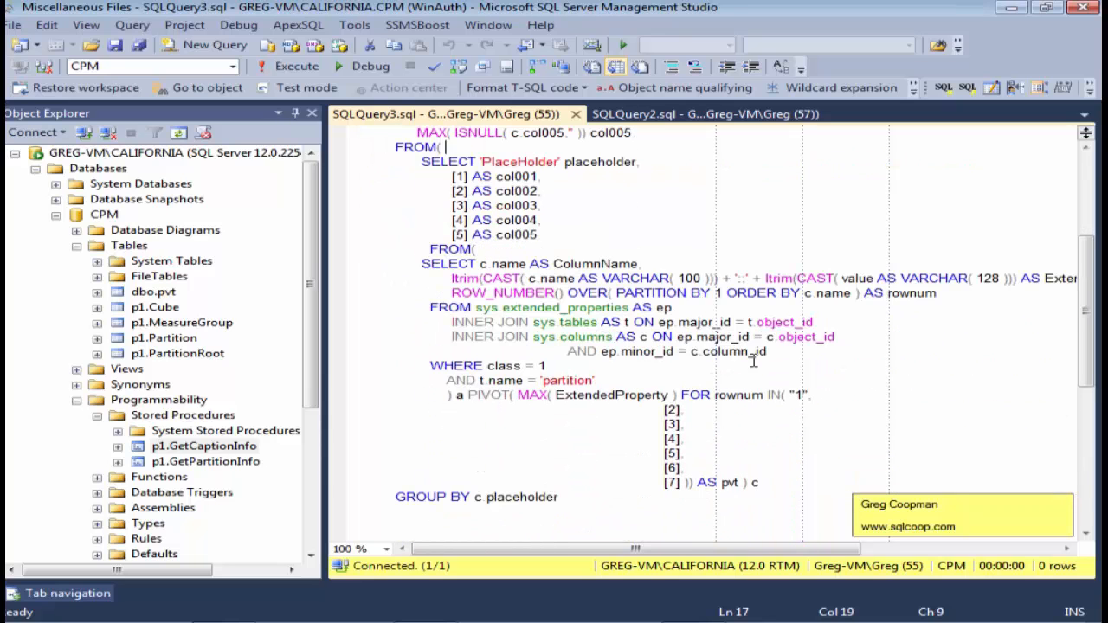
pyautogui.scroll(1, 753, 362)
pyautogui.scroll(1, 752, 362)
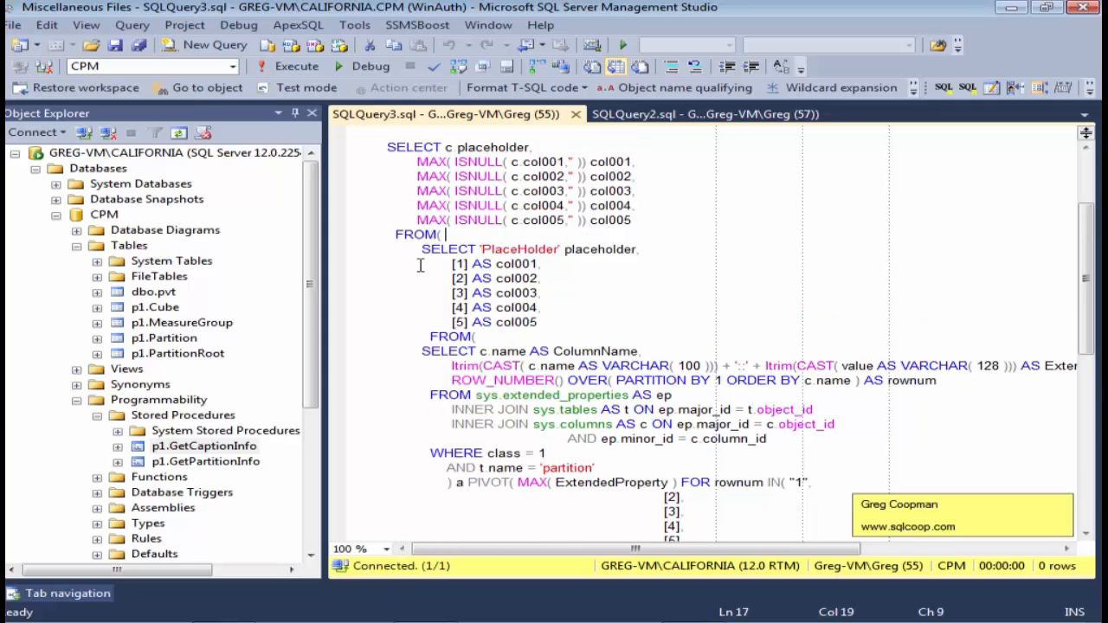
pyautogui.moveTo(419, 249); pyautogui.dragTo(563, 448)
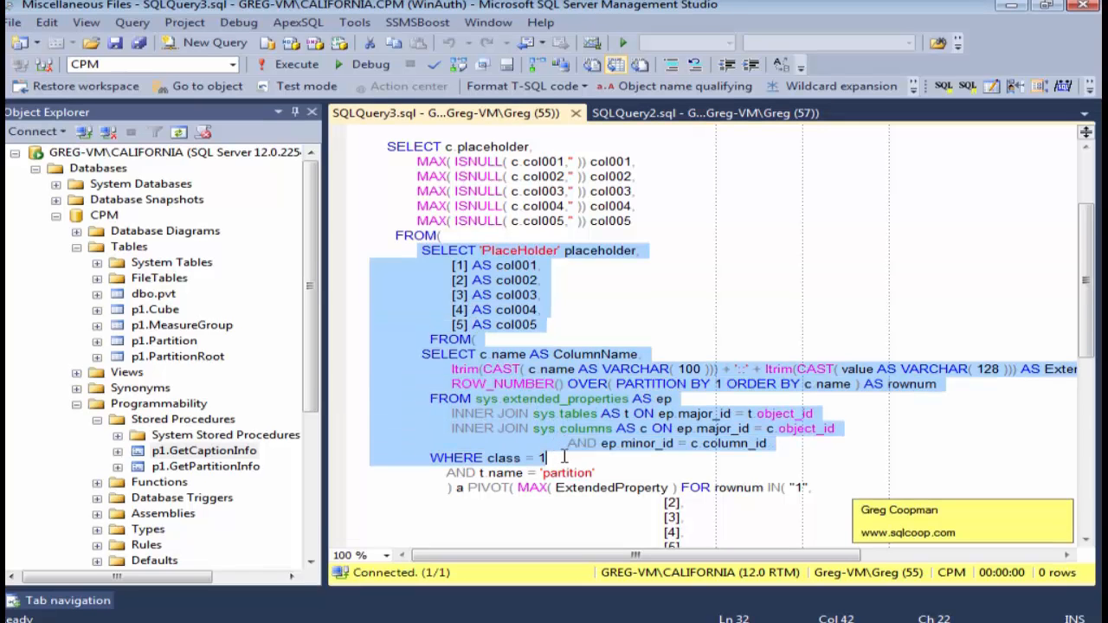
pyautogui.moveTo(584, 461); pyautogui.dragTo(612, 473)
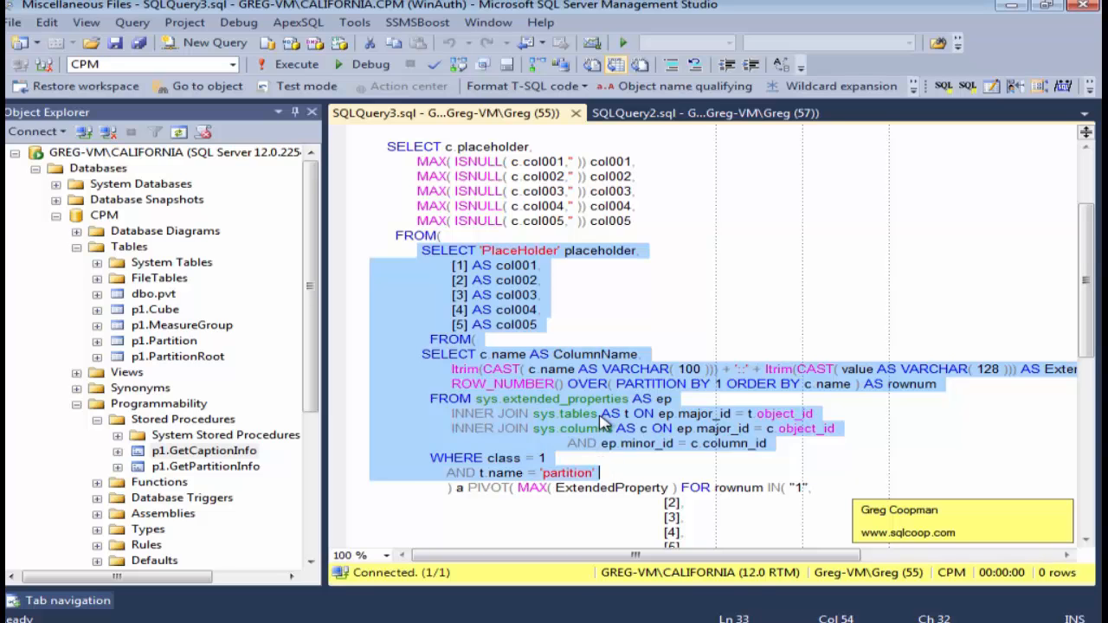
pyautogui.click(521, 404)
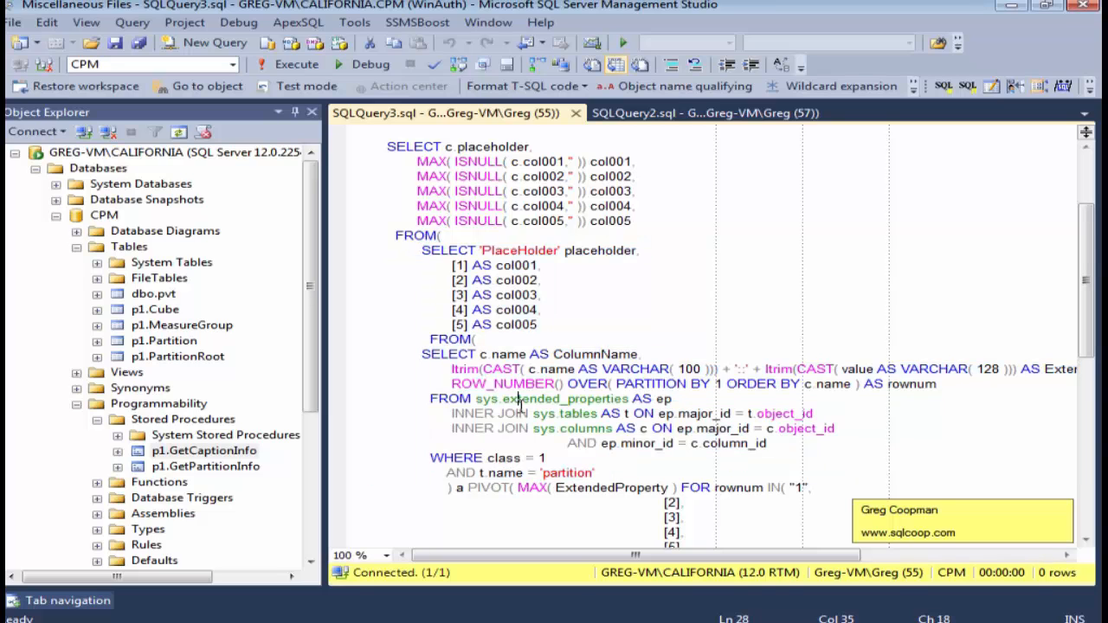
# - Run only the innermost sys.extended_properties query for the partition table, with Object Explorer closed, and examine the ColumnName and ExtendedProperty results
pyautogui.moveTo(422, 354); pyautogui.dragTo(601, 476)
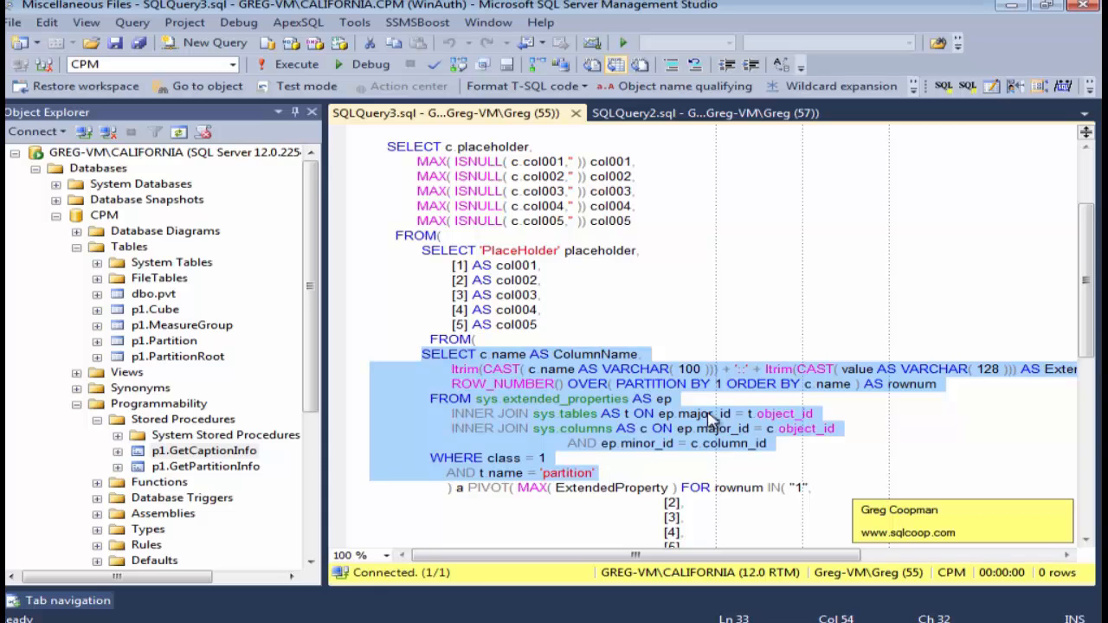
pyautogui.click(312, 112)
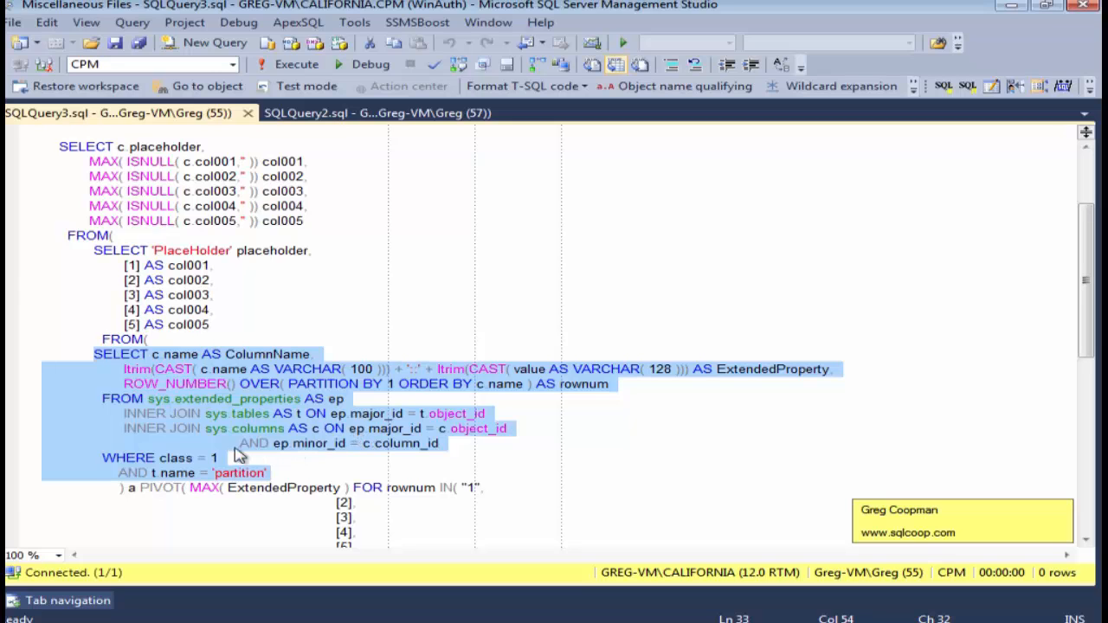
pyautogui.click(292, 66)
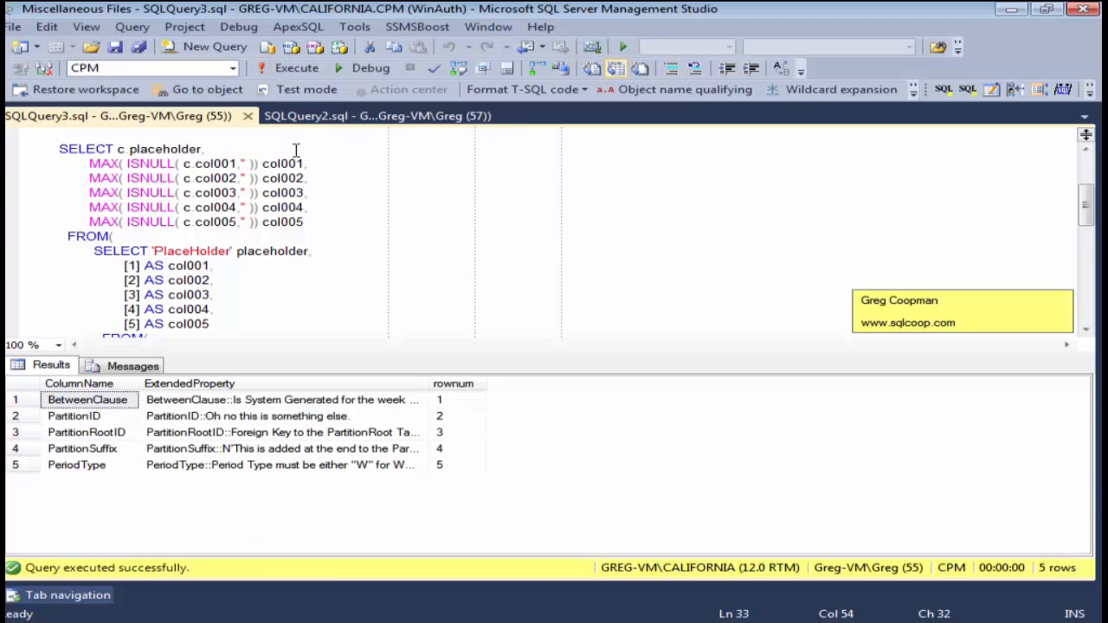
pyautogui.moveTo(138, 384); pyautogui.dragTo(198, 388)
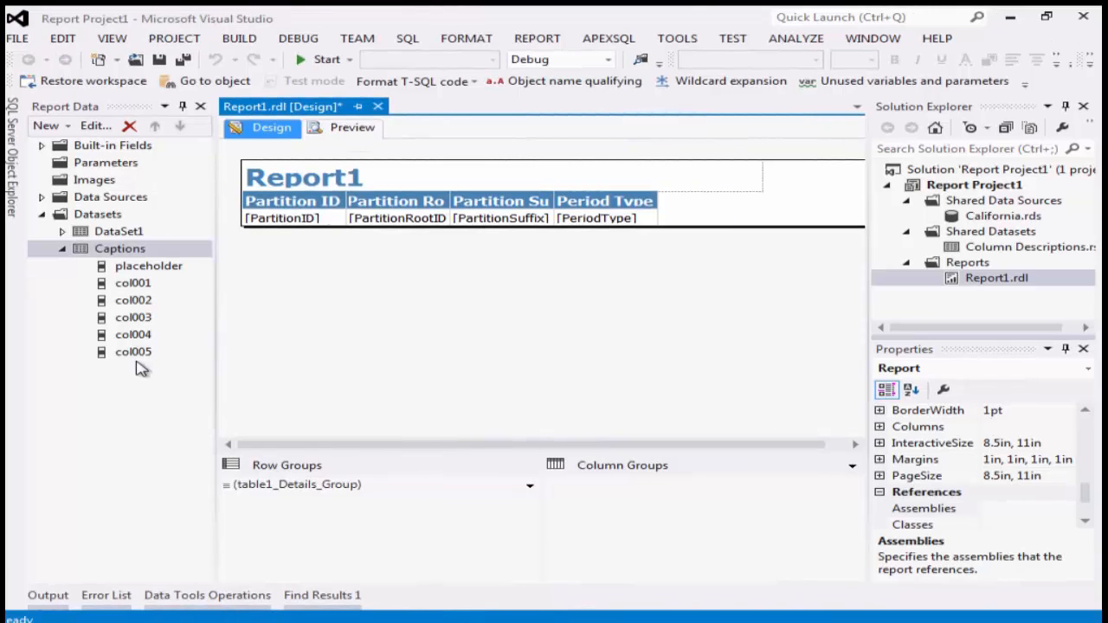
# - Open the ToolTip expression of the Partition ID header text box and examine its switch over the Captions dataset fields
pyautogui.click(304, 201)
pyautogui.rightClick(305, 199)
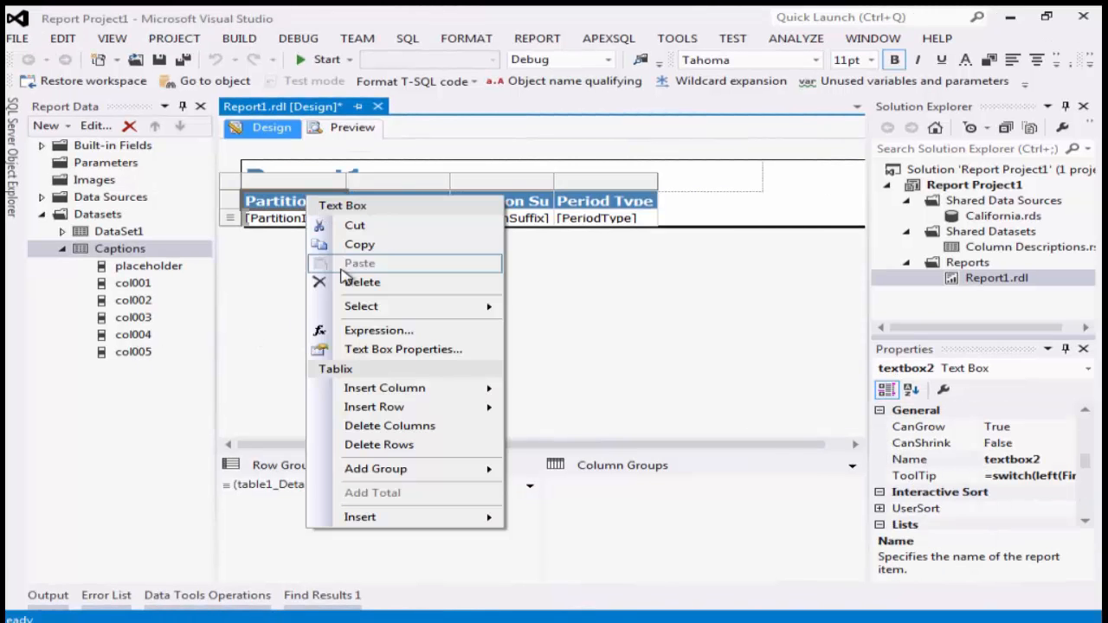
pyautogui.click(373, 351)
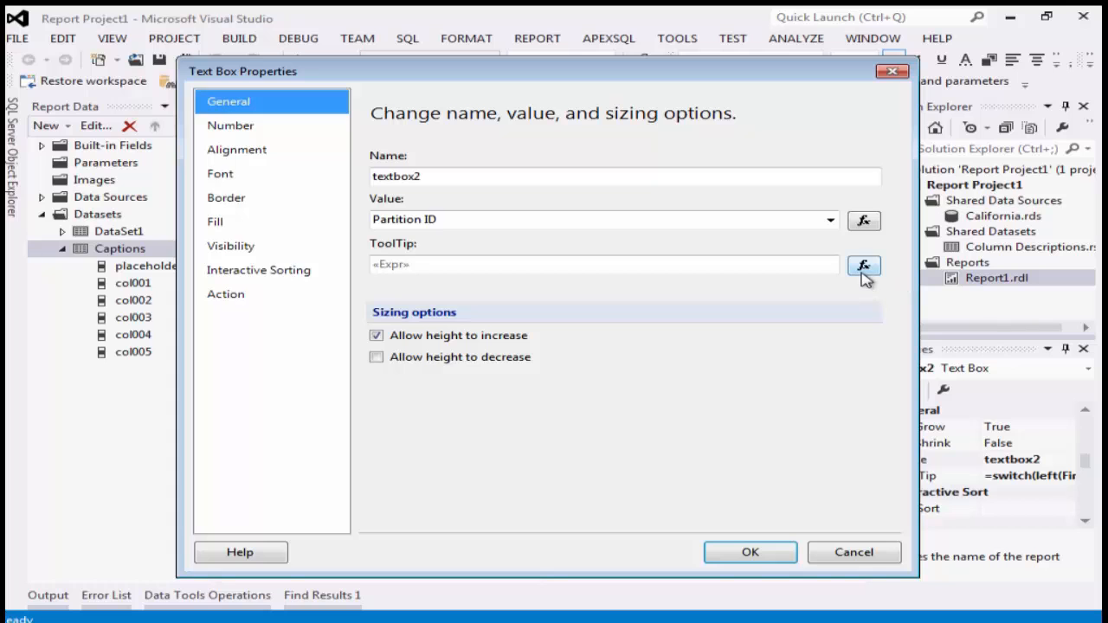
pyautogui.click(863, 266)
pyautogui.click(509, 196)
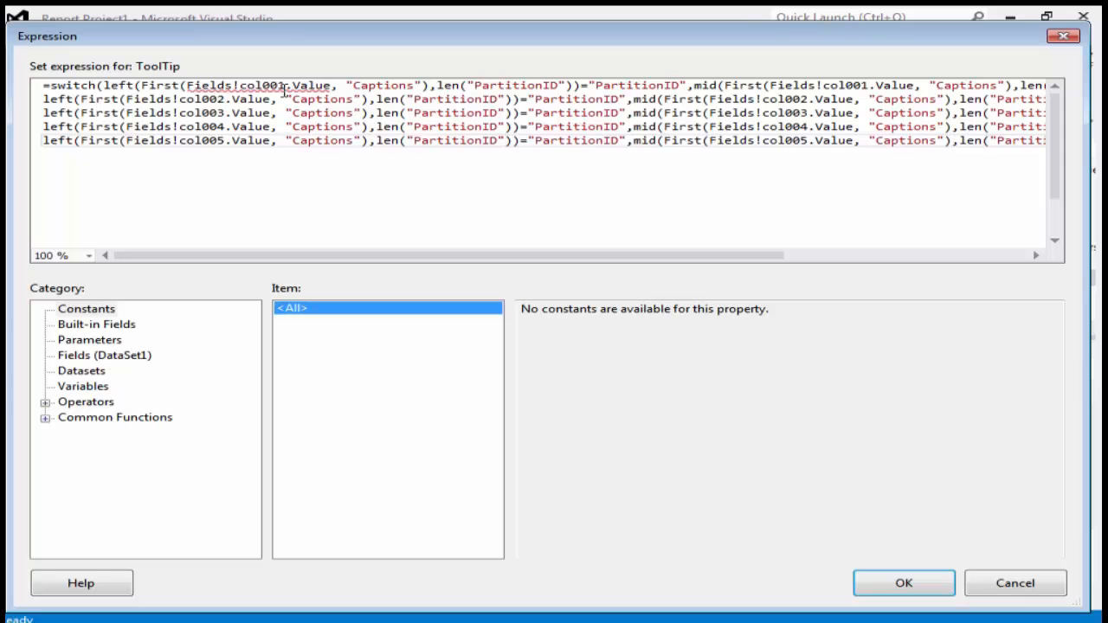
pyautogui.doubleClick(373, 85)
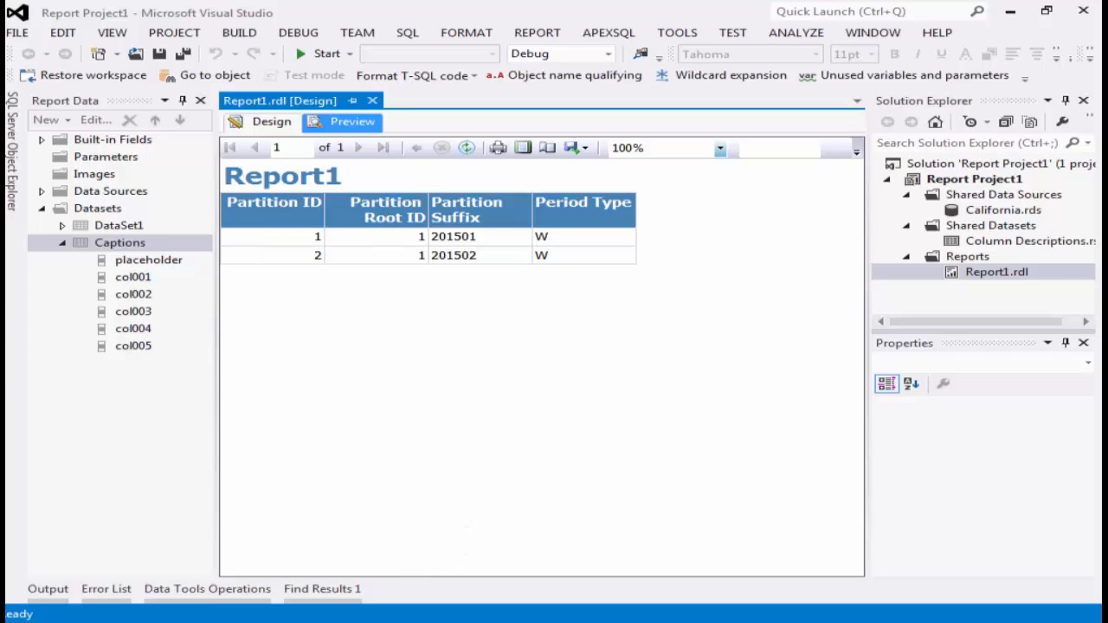
# - Switch to the SQLQuery3.sql window in SQL Server Management Studio
pyautogui.moveTo(426, 621)
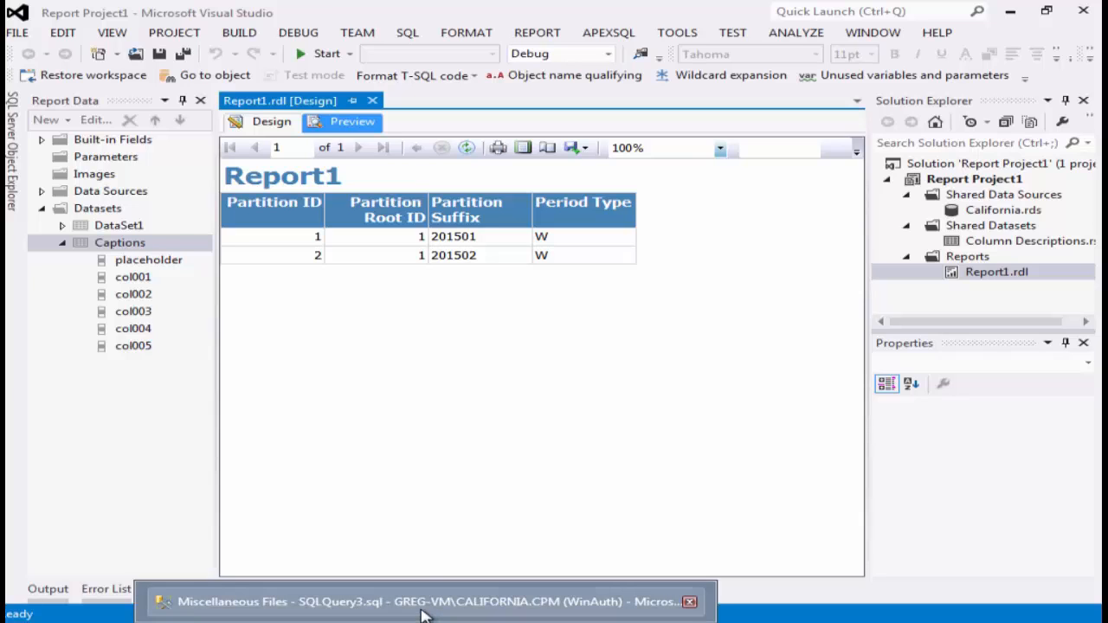